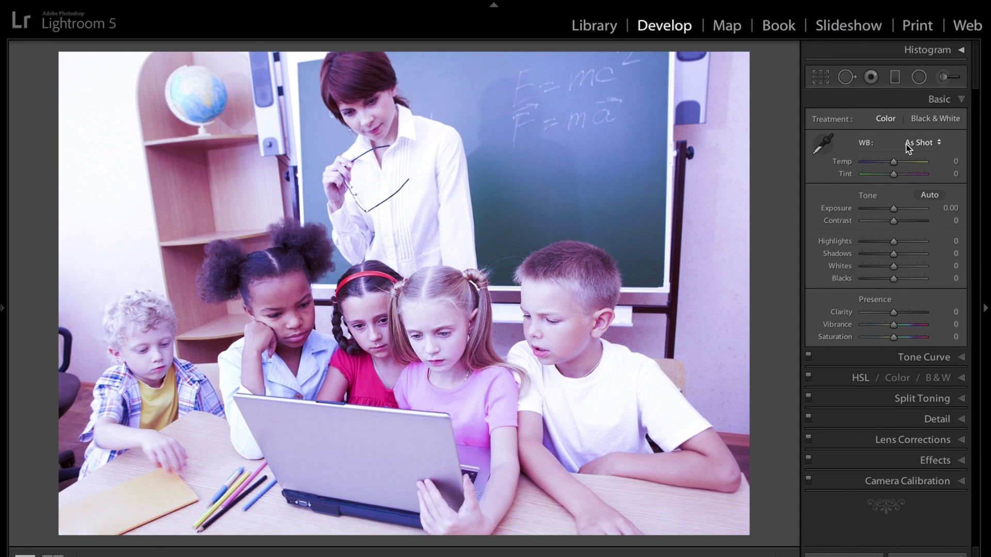
- Try Auto white balance with exposure −1.30, then reset all Basic adjustments
left_click(932, 144)
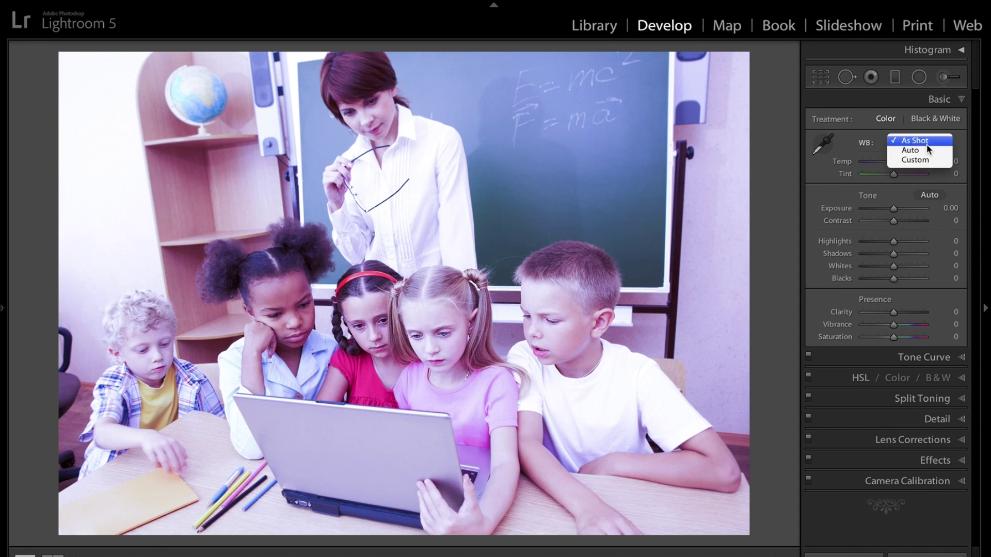
left_click(914, 147)
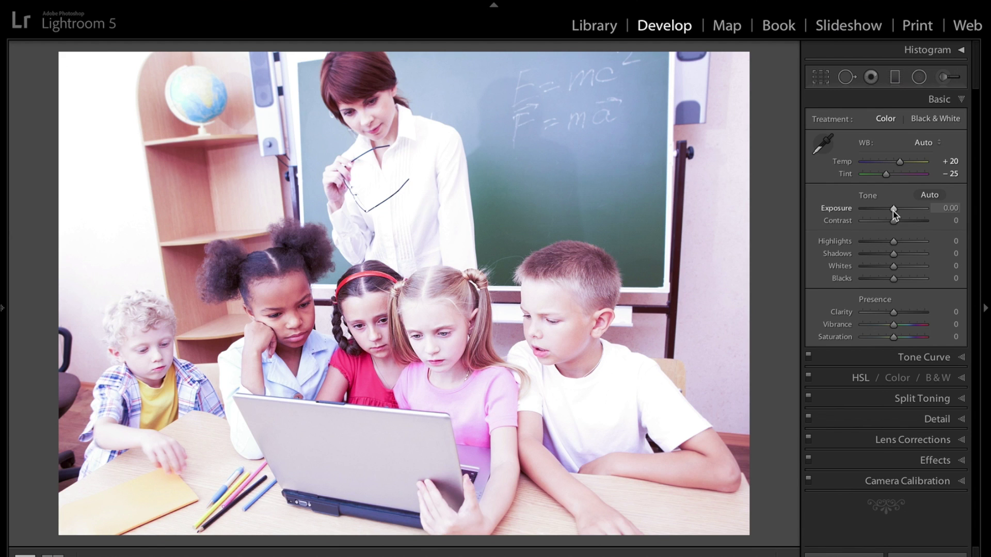
left_click_drag(893, 209, 885, 209)
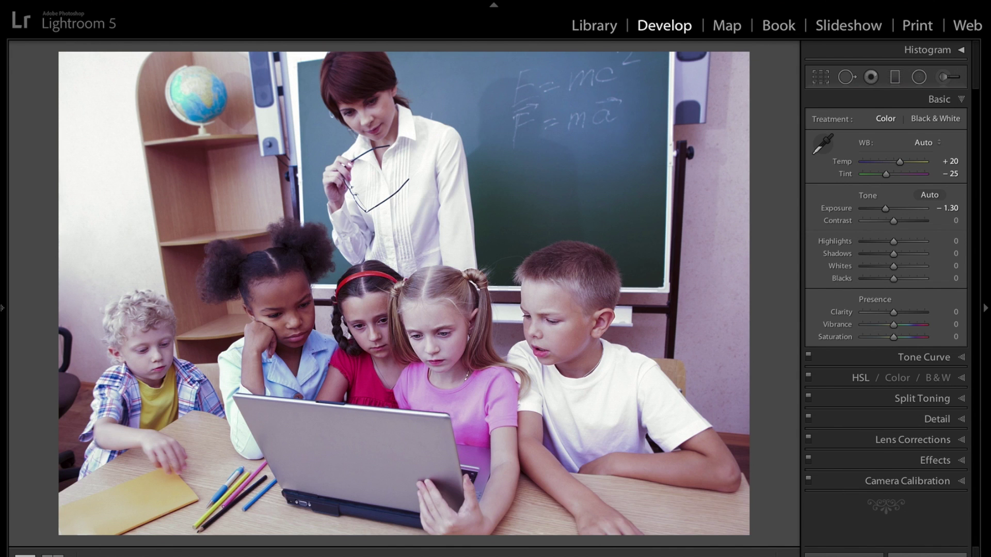
left_click(927, 555)
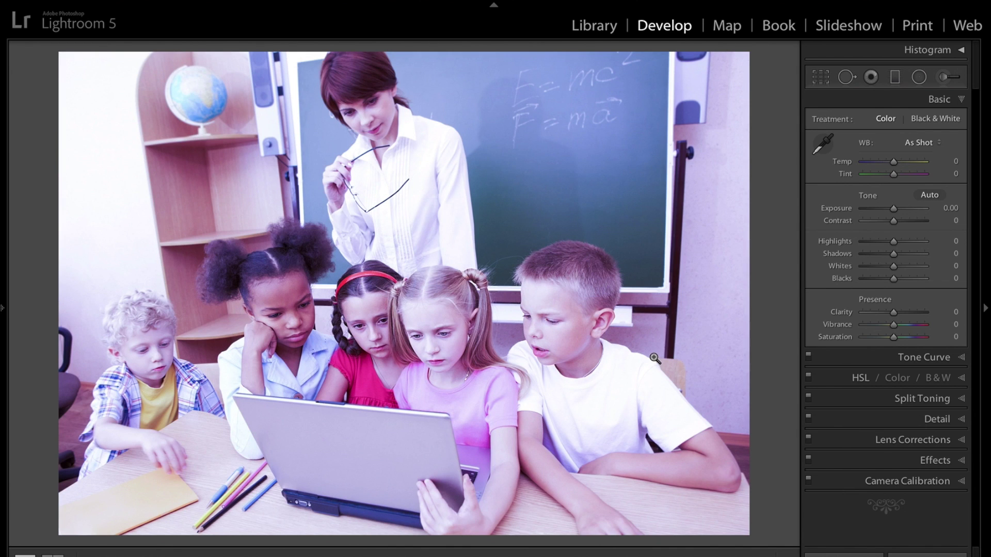
- Set custom white balance by sampling the light wall, and lower exposure to −1.20
left_click(823, 147)
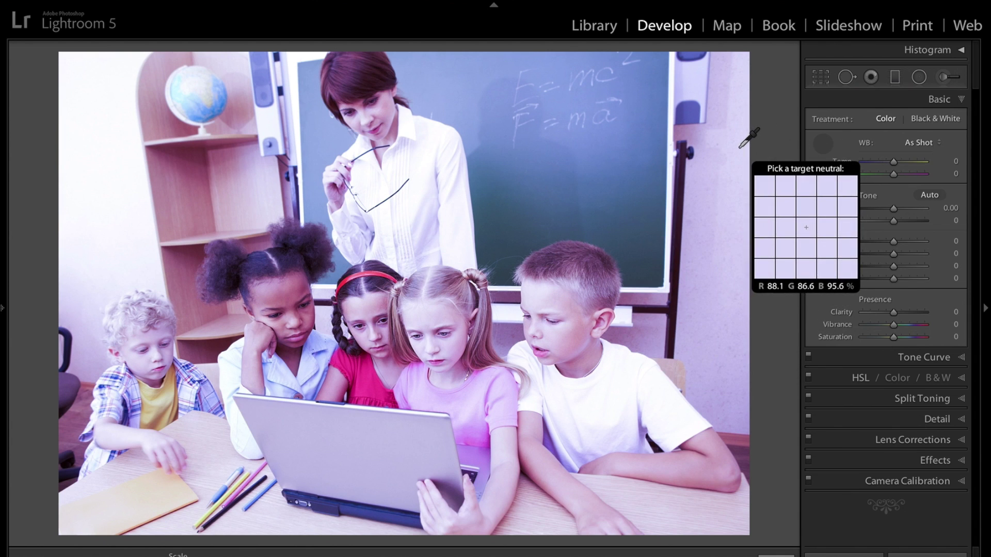
left_click(741, 146)
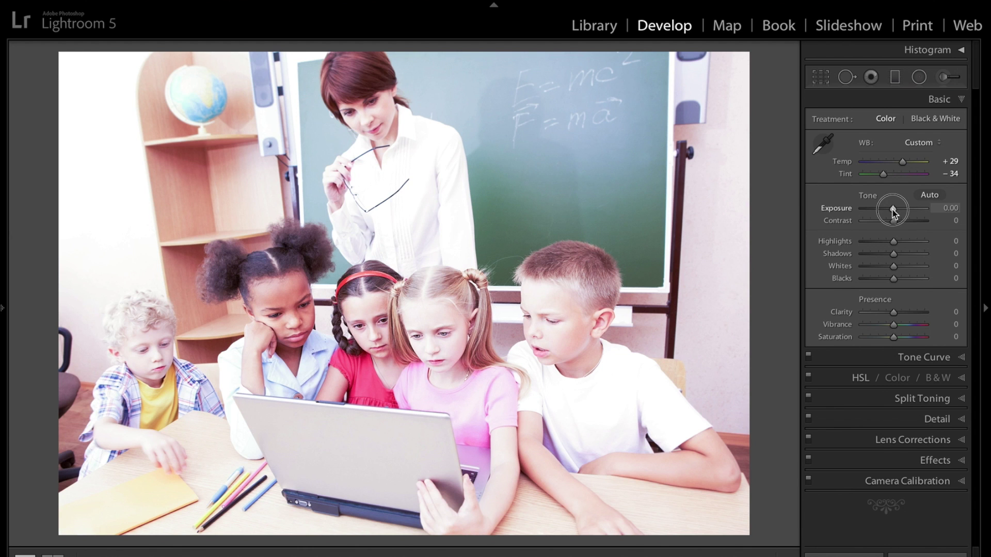
left_click_drag(892, 211, 887, 211)
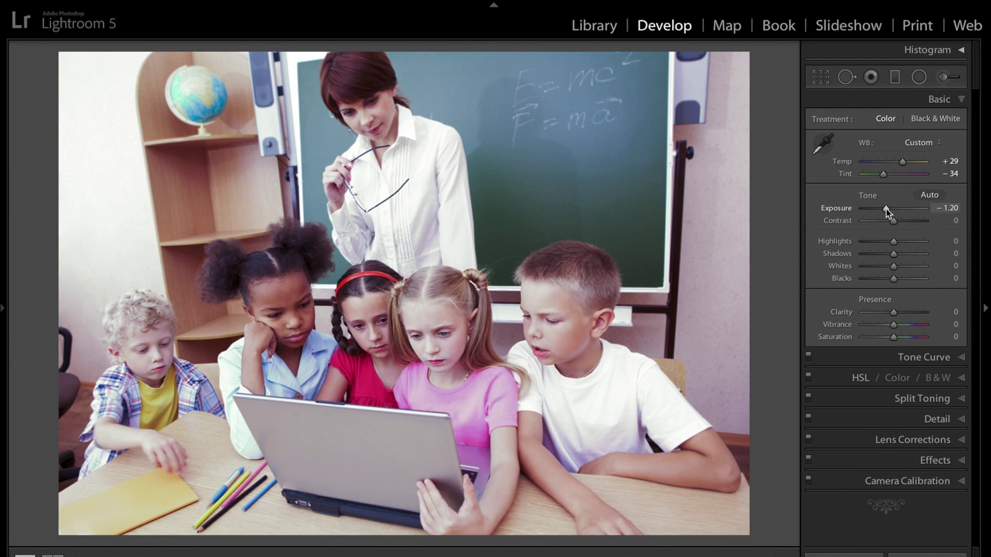